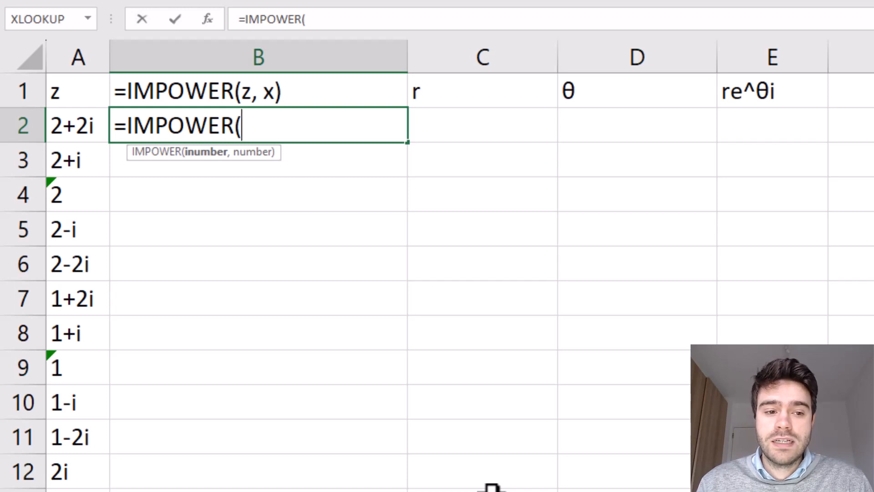
Step: Complete the formula =IMPOWER(A2,2) in B2 and fill it down column B for all the complex numbers
left_click(88, 131)
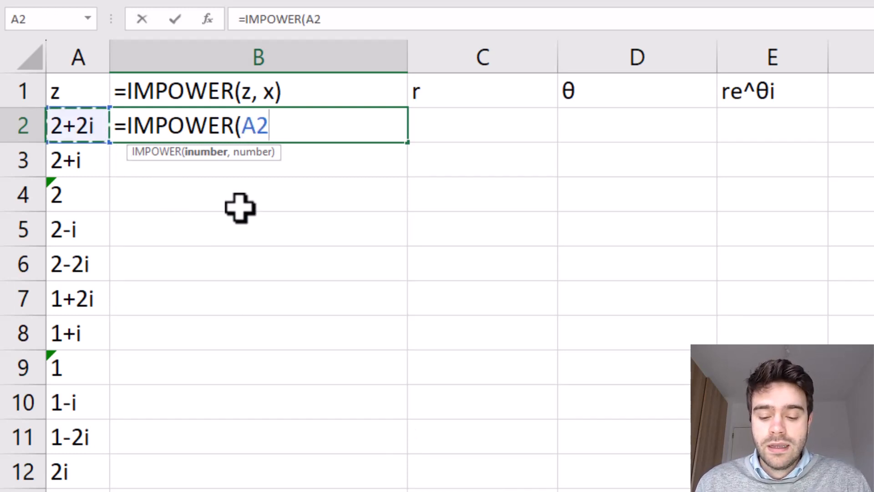
type(",")
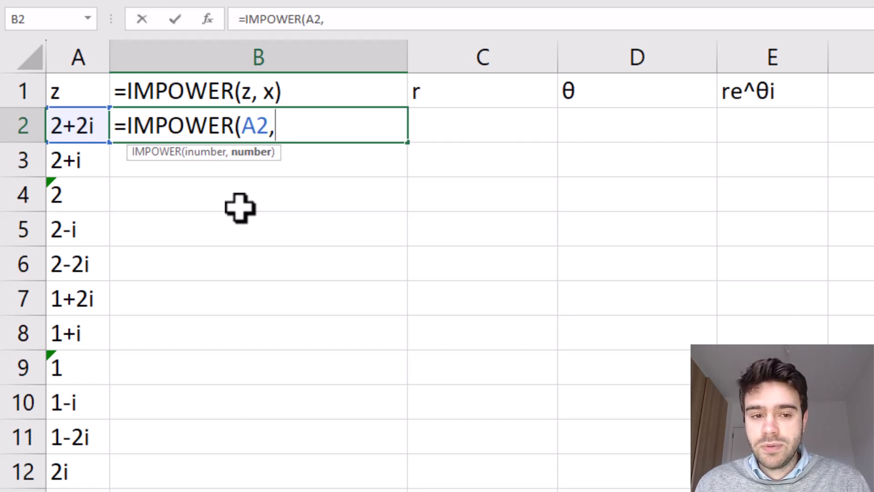
type("2")
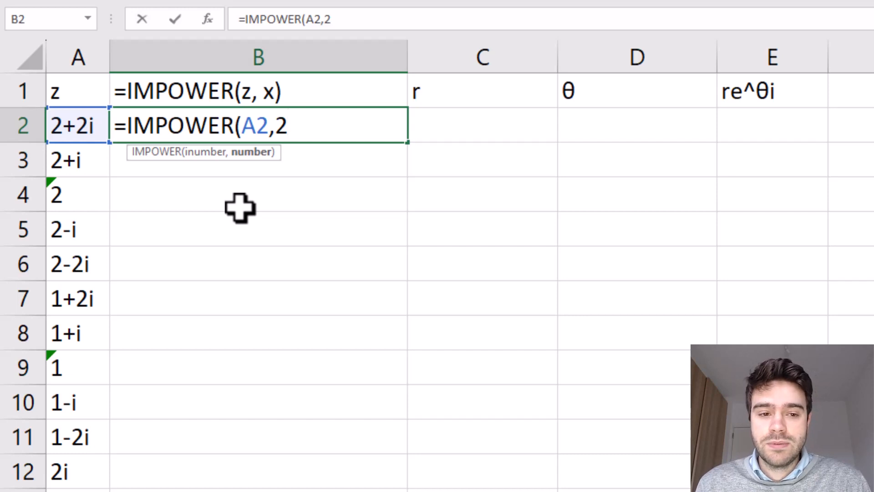
type(")")
key("Return")
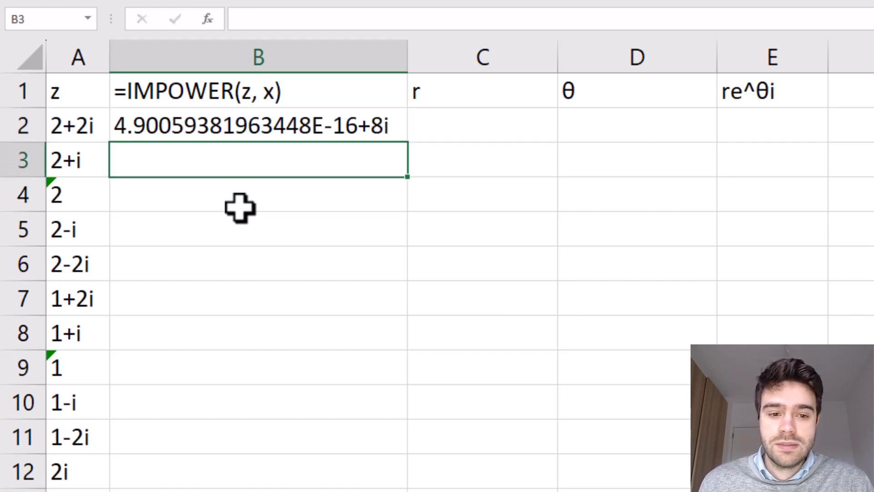
left_click(381, 117)
double_click(408, 142)
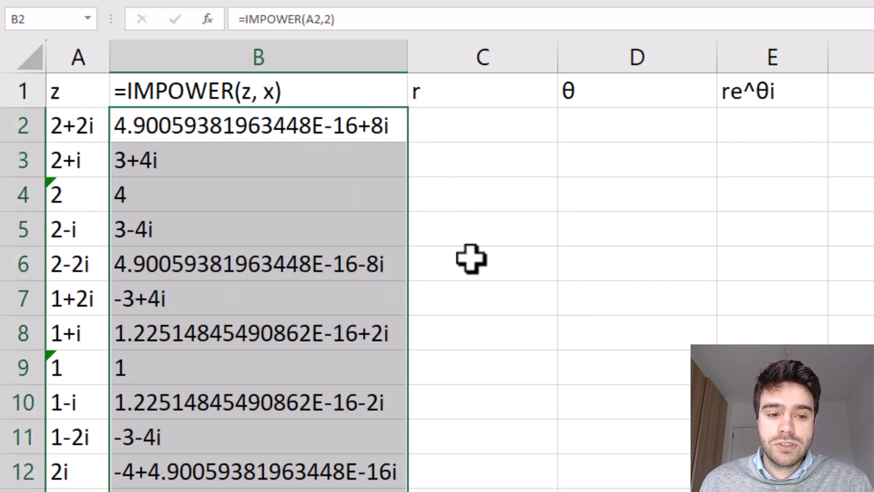
key("shift+BackSpace")
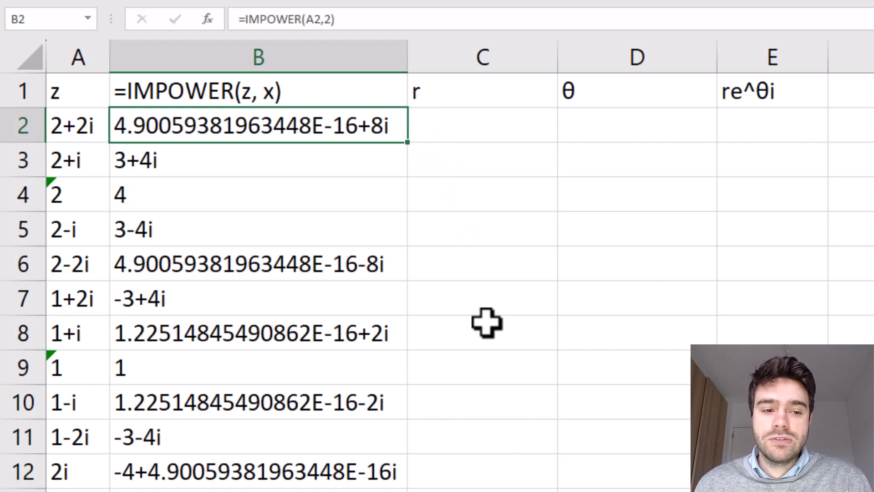
Step: Examine the squared results in column B against the complex numbers in column A, including B2, B6 and B8
left_click_drag(299, 170, 287, 224)
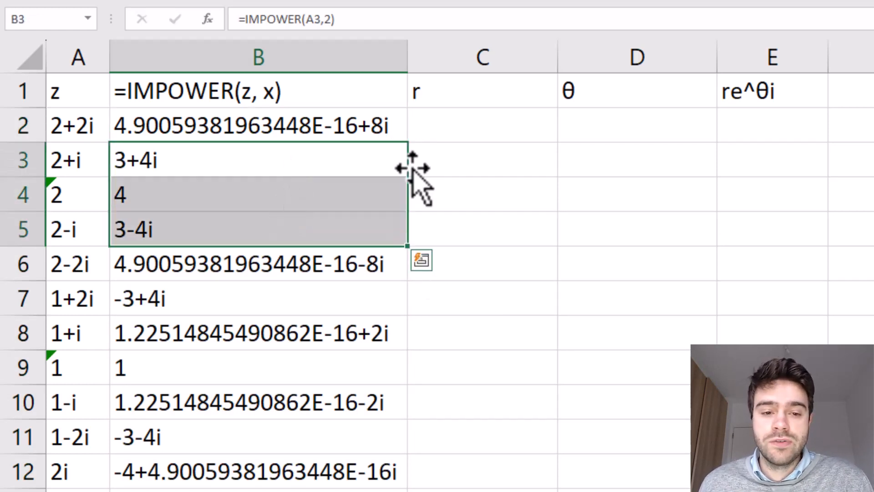
left_click(308, 133)
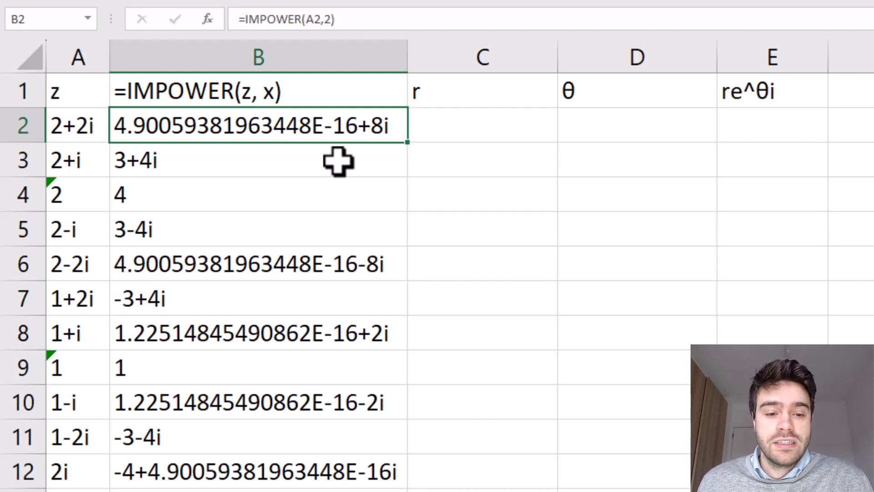
left_click(356, 257)
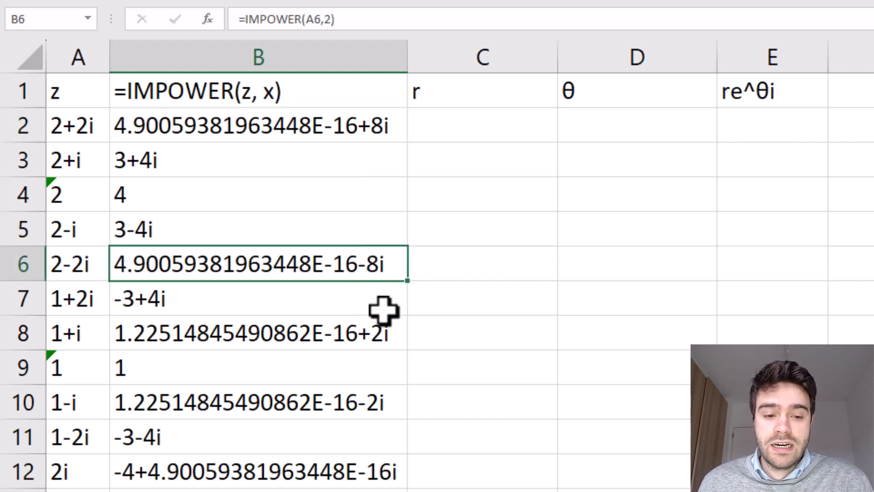
left_click(336, 332)
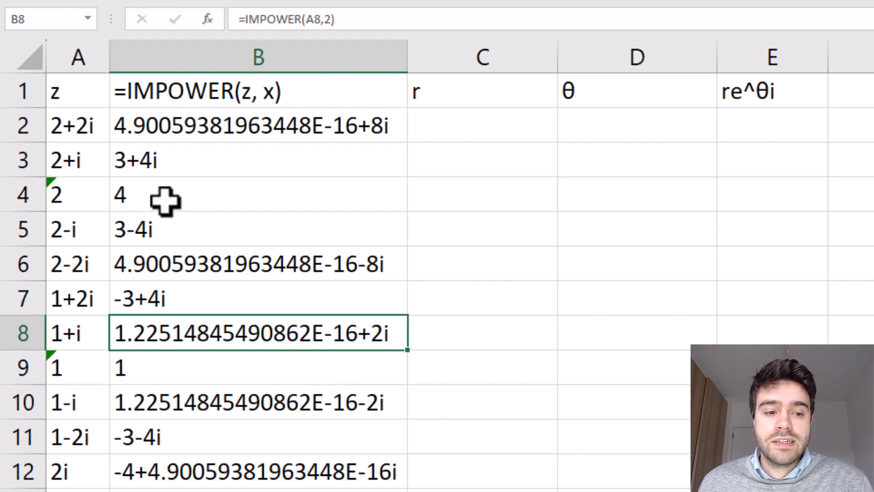
left_click_drag(88, 122, 96, 344)
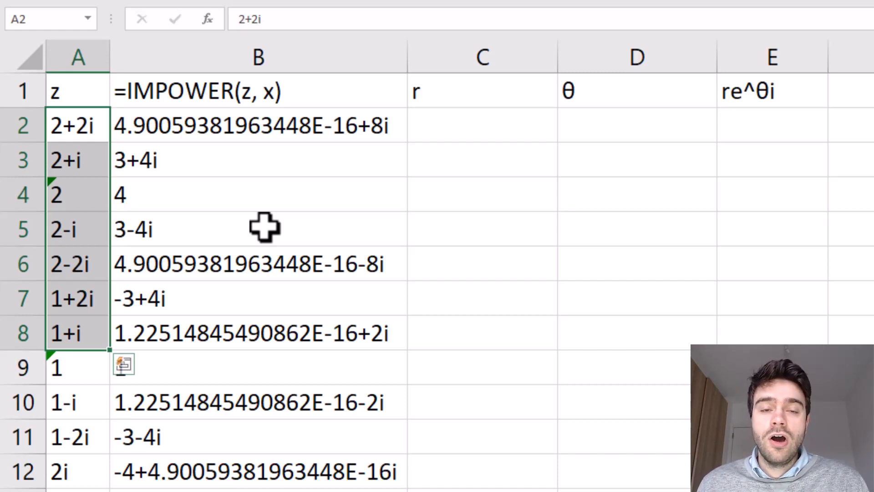
Step: Enter =IMABS(A2) in C2 to compute the modulus r and fill it down column C
left_click(471, 119)
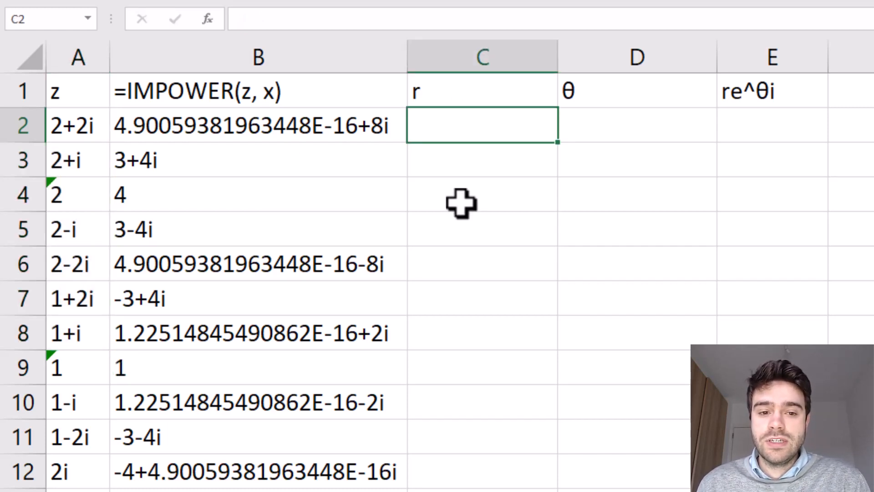
key("F2")
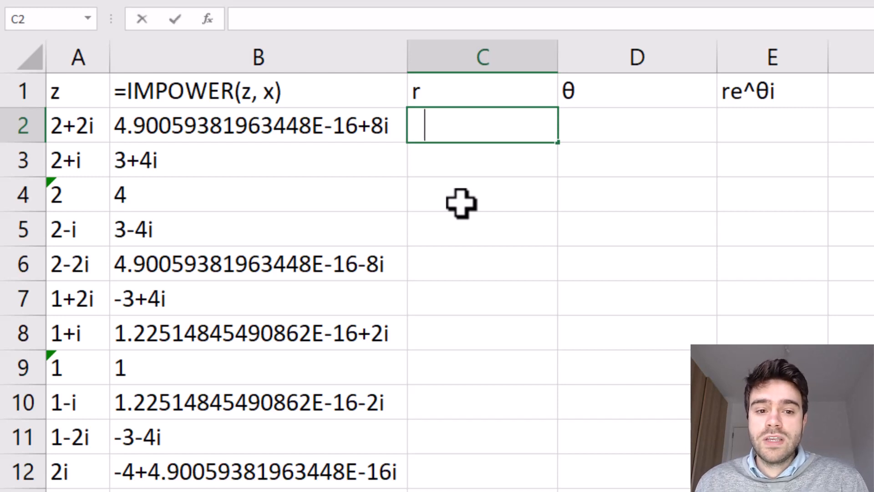
type("=IMABS")
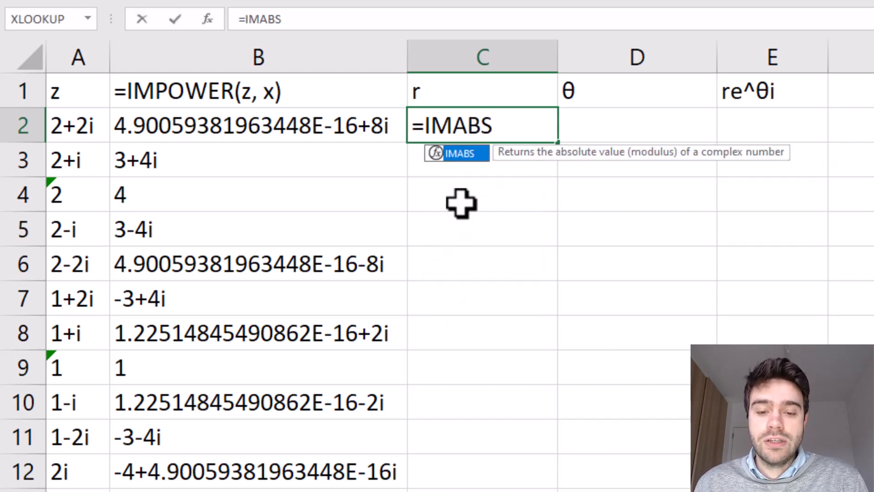
type("(")
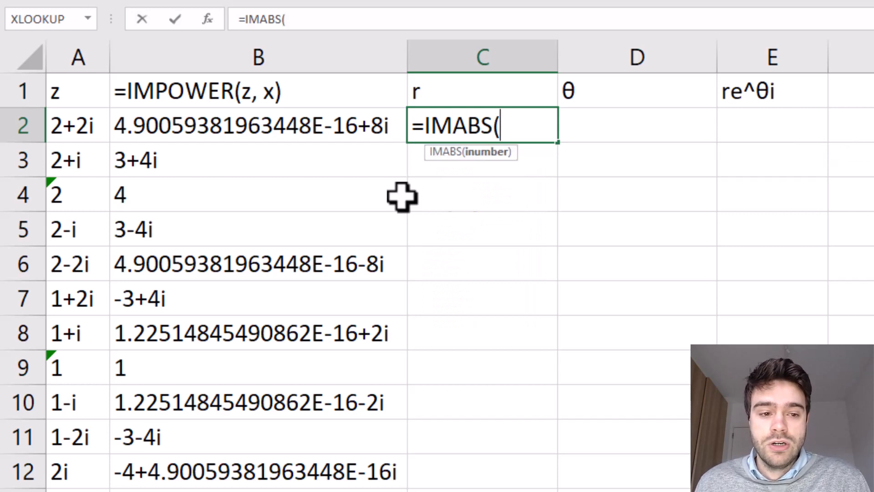
left_click(68, 125)
key("Return")
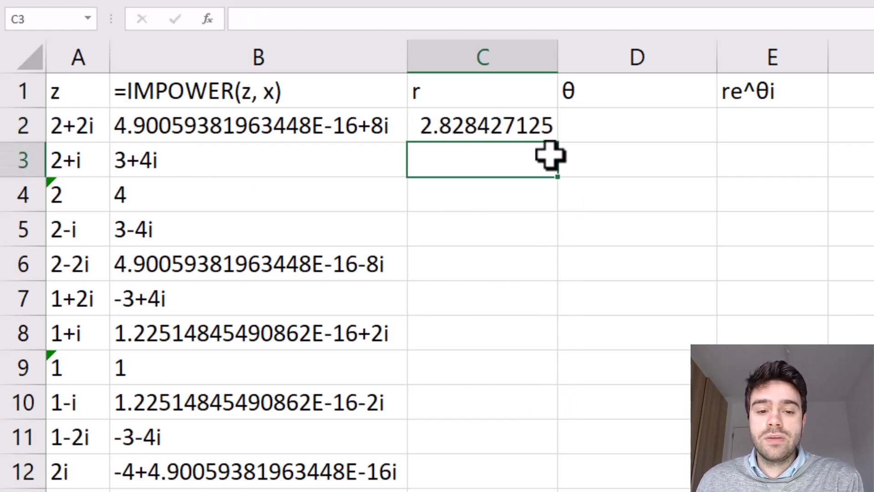
left_click(555, 133)
double_click(557, 142)
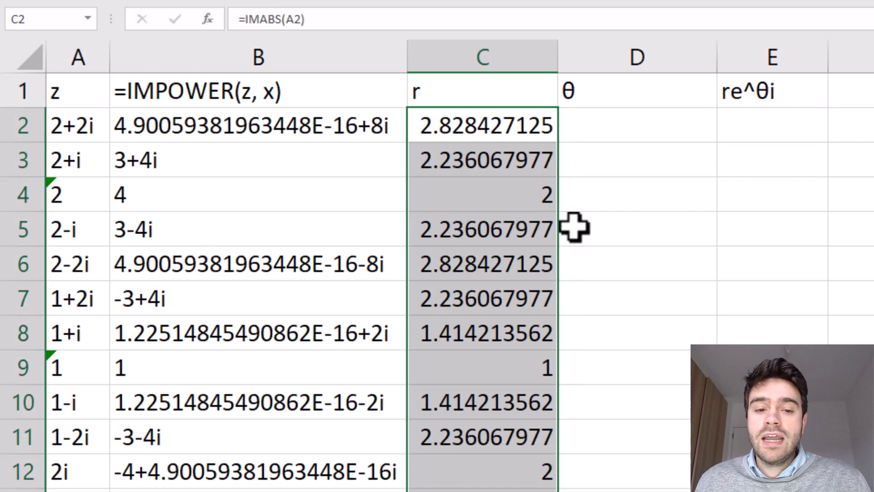
Step: Enter =IMARGUMENT(A2) in D2 to compute the angle θ and fill it down column D
left_click(577, 133)
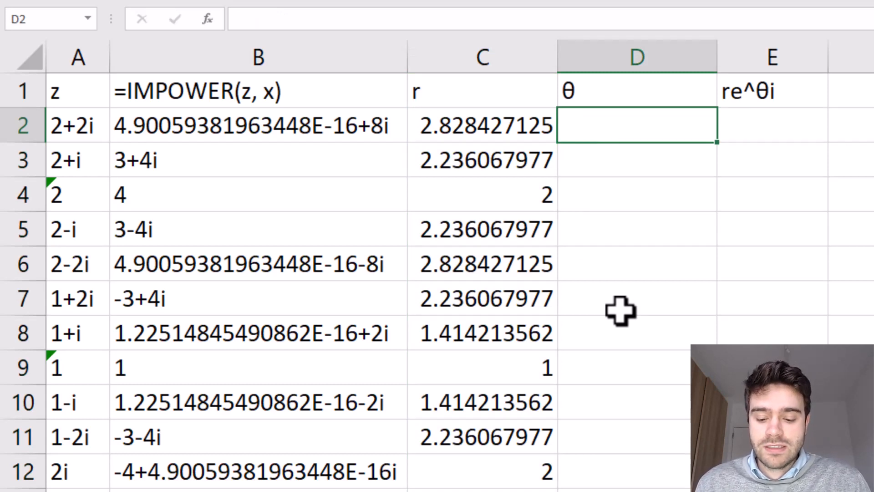
type("=IMARG")
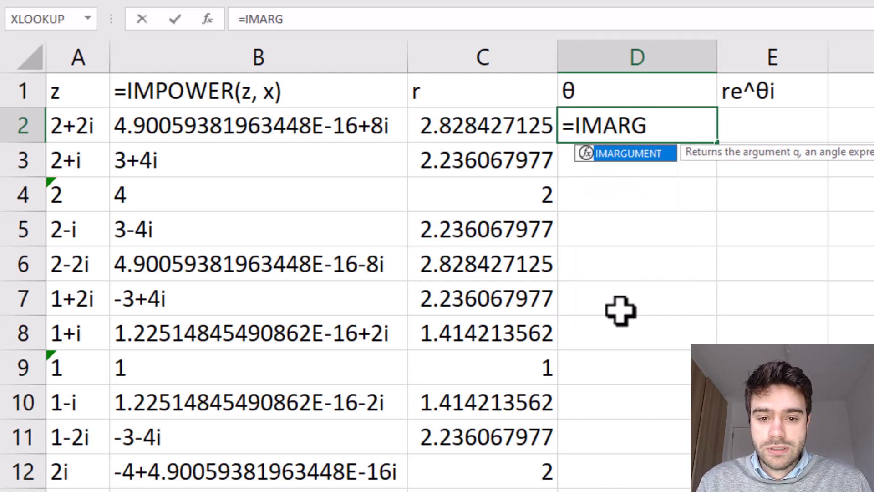
double_click(641, 154)
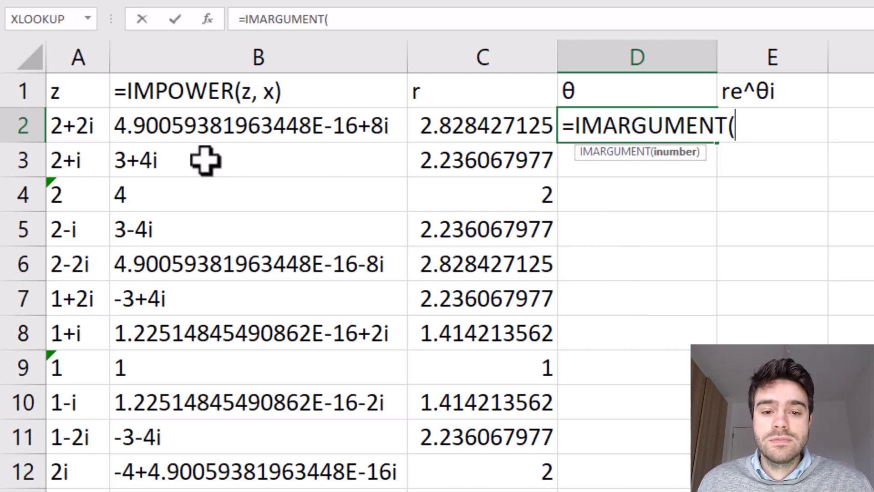
left_click(64, 122)
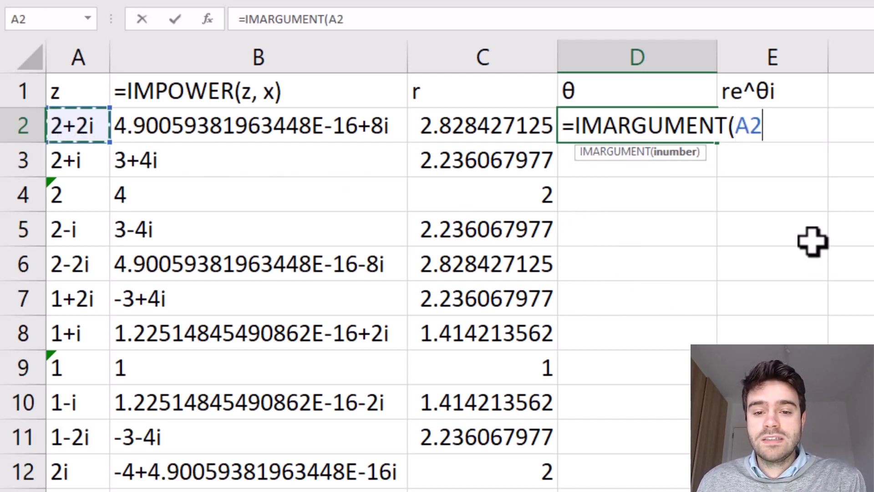
key("Return")
left_click(703, 125)
double_click(718, 142)
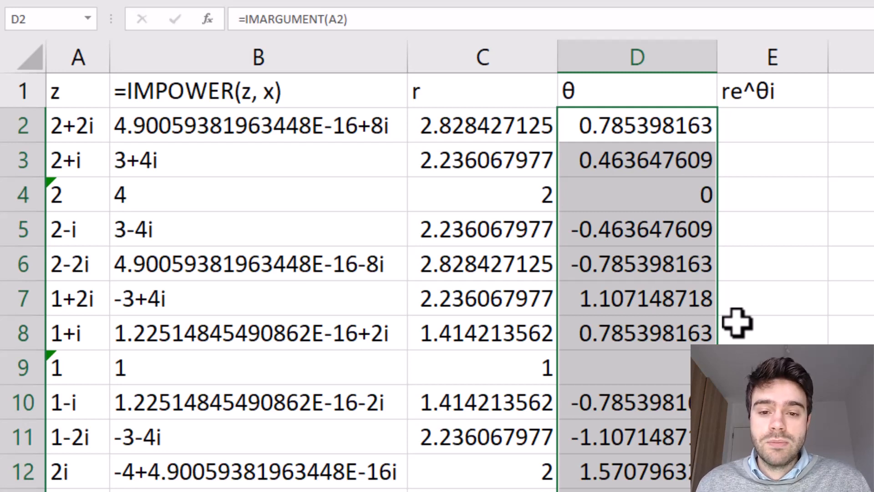
Step: Begin the exponential-form formula in E2 with =ROUND(C2,2)&"e^(" using the modulus rounded to two decimals
left_click(747, 131)
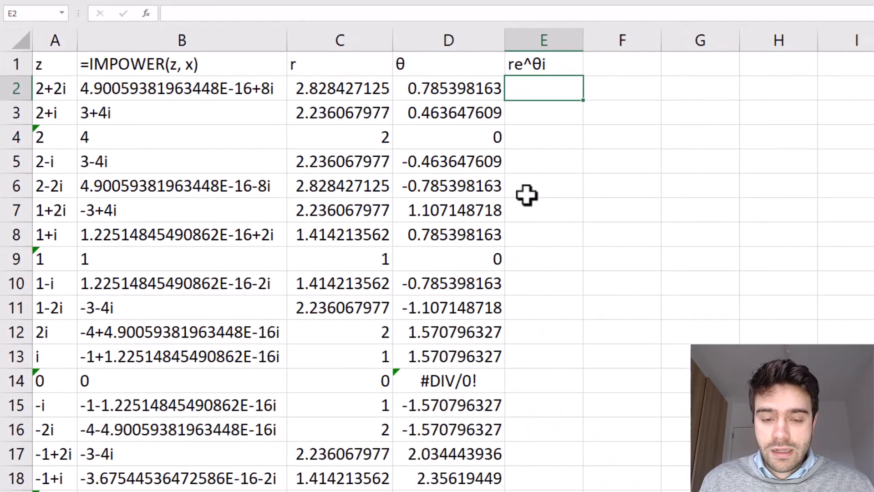
type("=ROUND(")
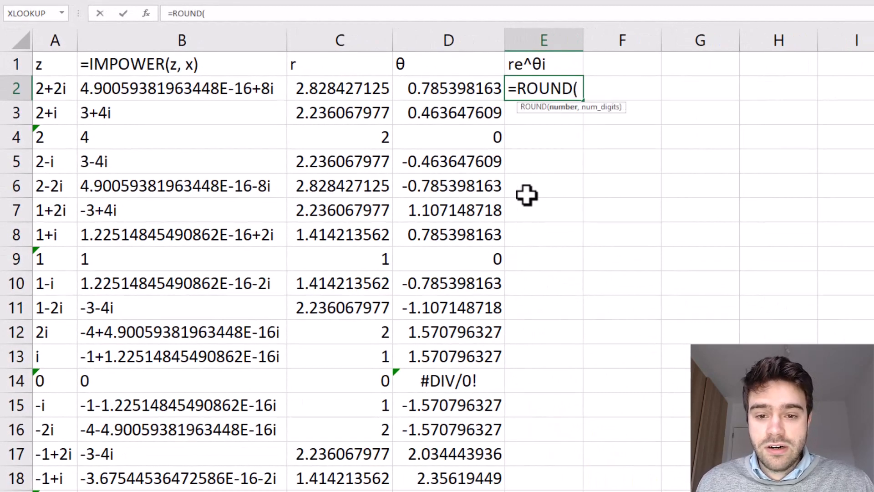
left_click(361, 88)
type(",2)")
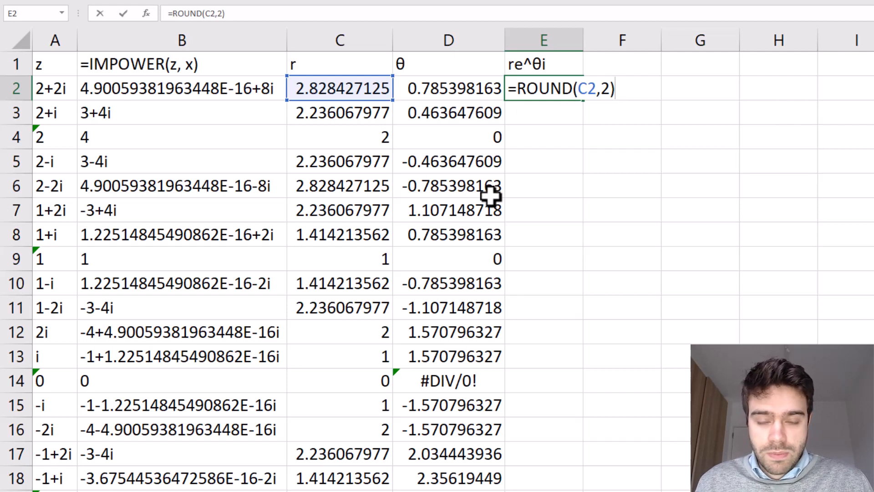
type("&")
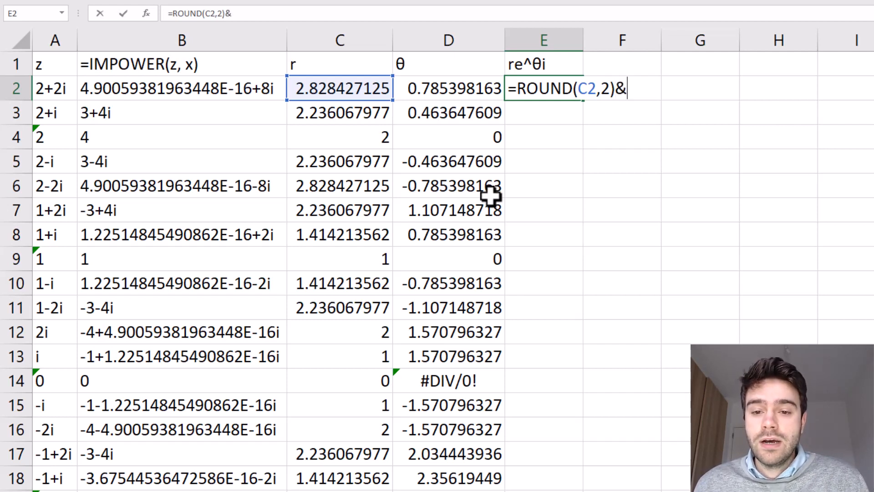
type("\"")
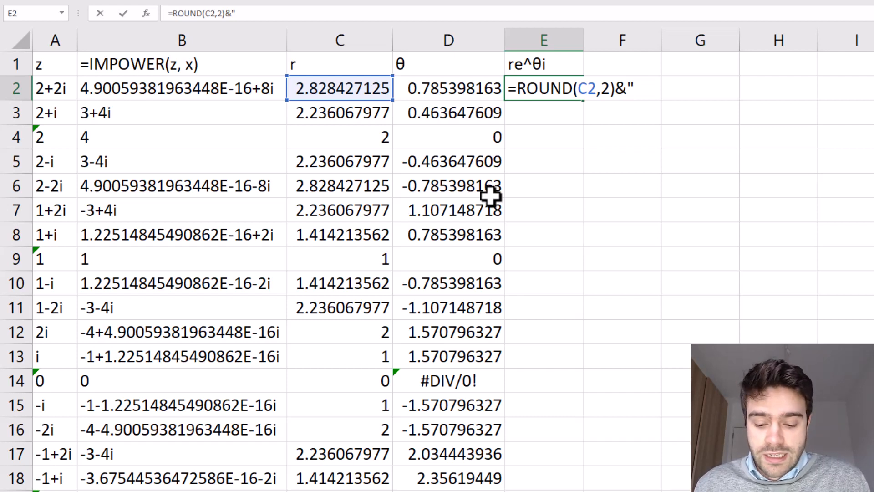
type("e^^")
key("BackSpace")
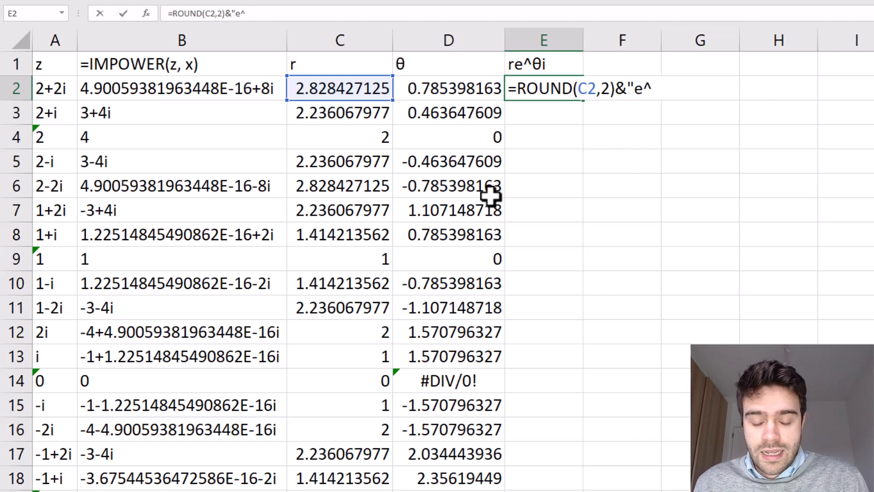
type("(")
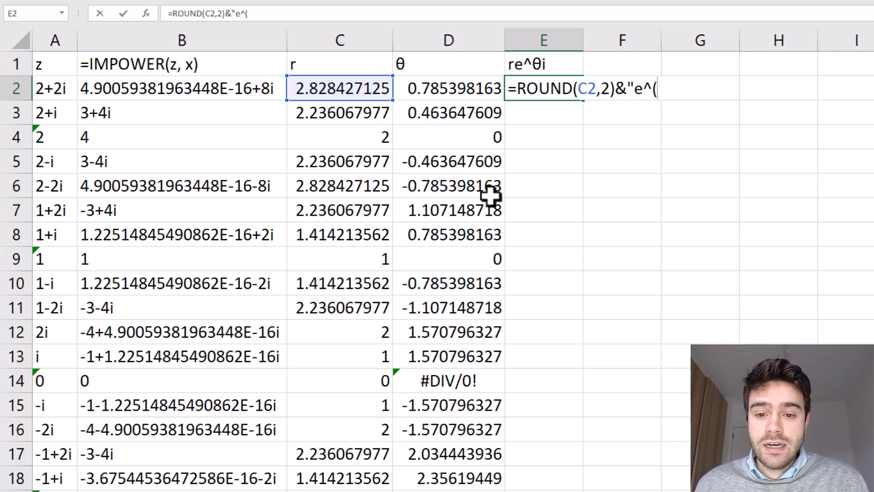
type("\"")
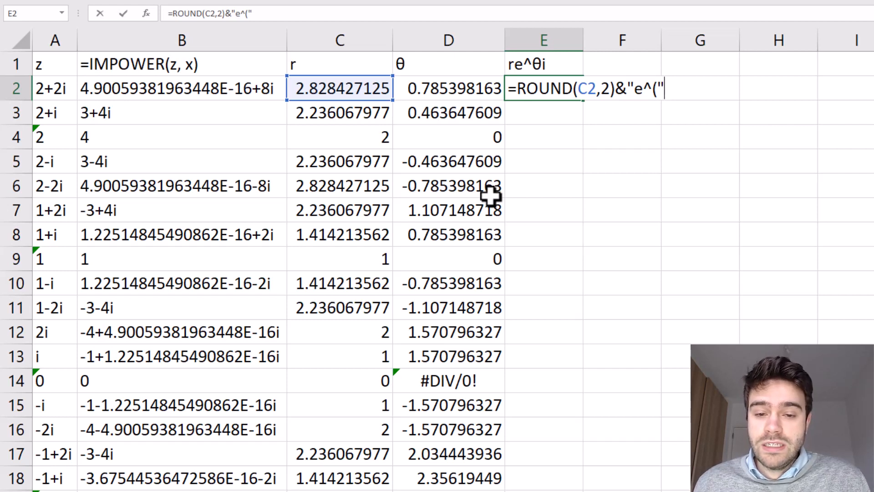
Step: Complete the E2 formula with &ROUND(D2,2)&"i)" for the rounded angle and fill it down column E
type("&ROUND")
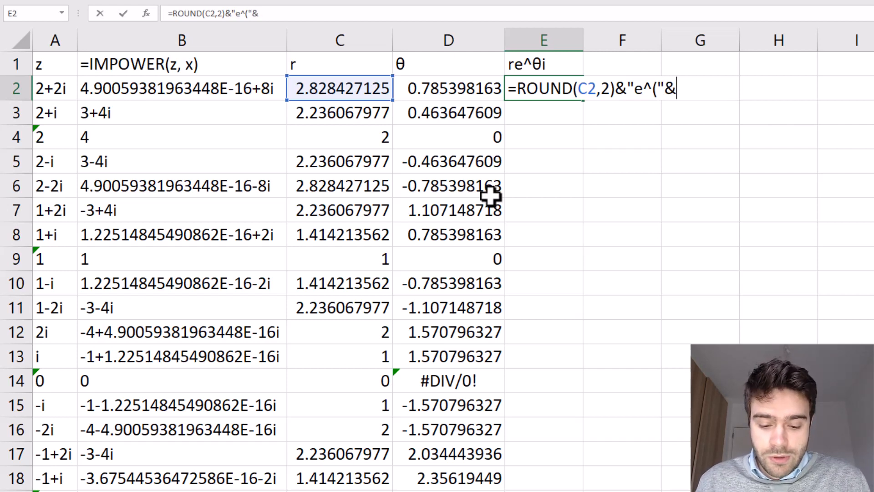
type("(")
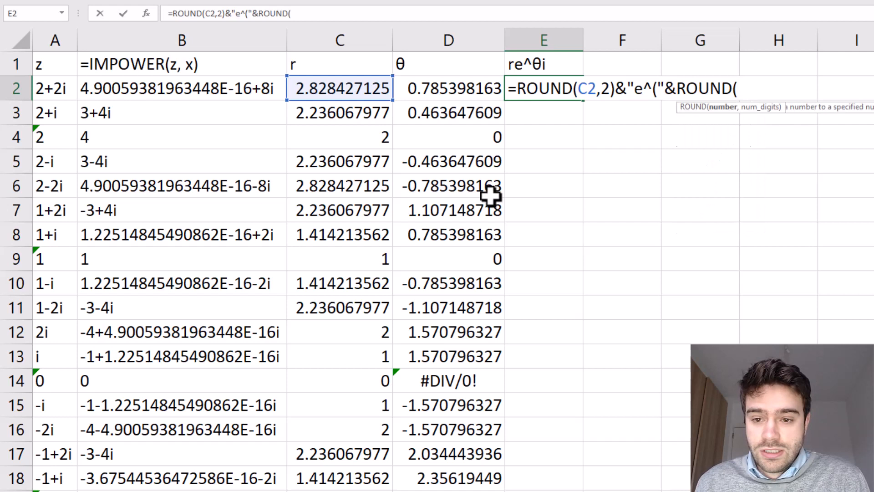
left_click(474, 91)
type(",2)")
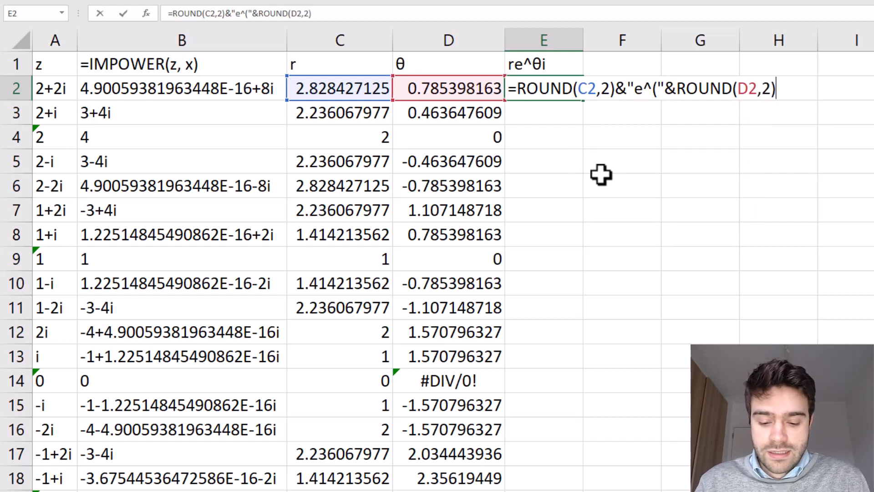
type("&\"")
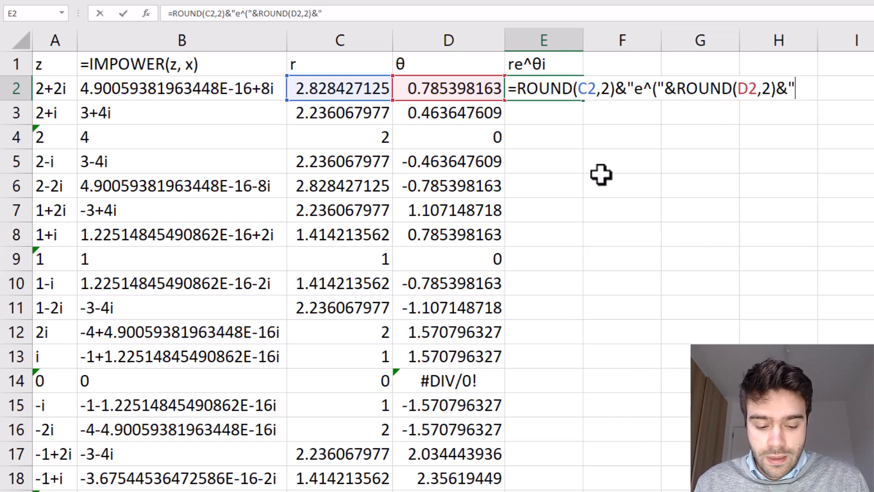
type(")\"")
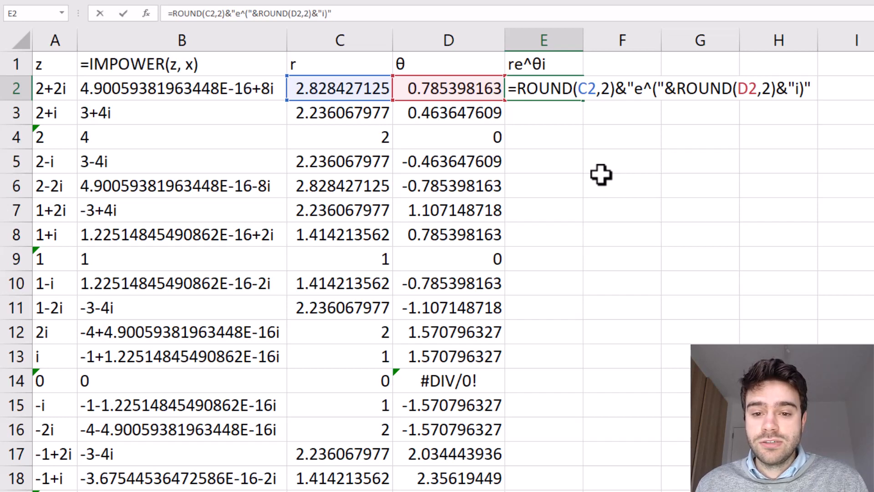
key("Return")
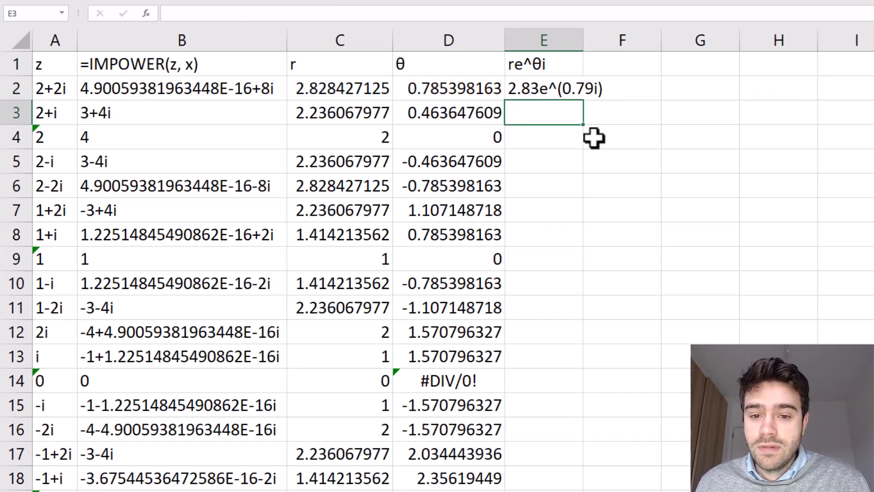
left_click(574, 86)
double_click(583, 99)
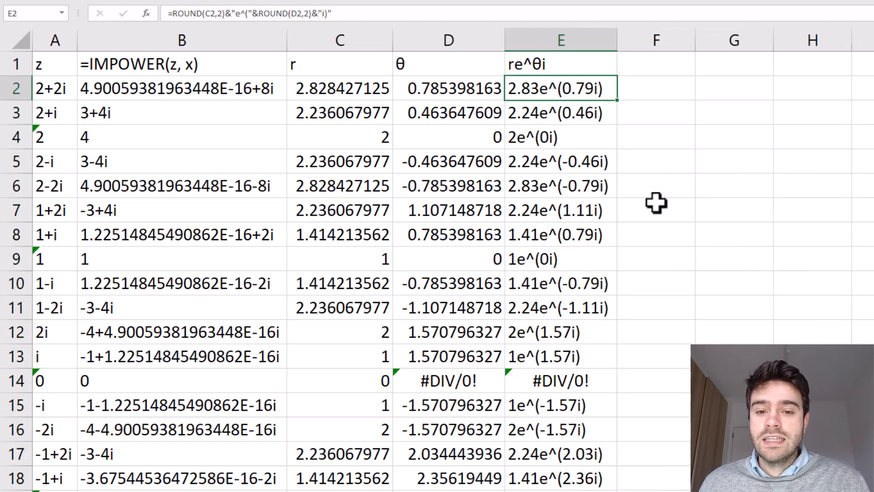
Step: Begin a formula in F2 with =IMPRODUCT(C2, using the modulus as its first factor
left_click(641, 86)
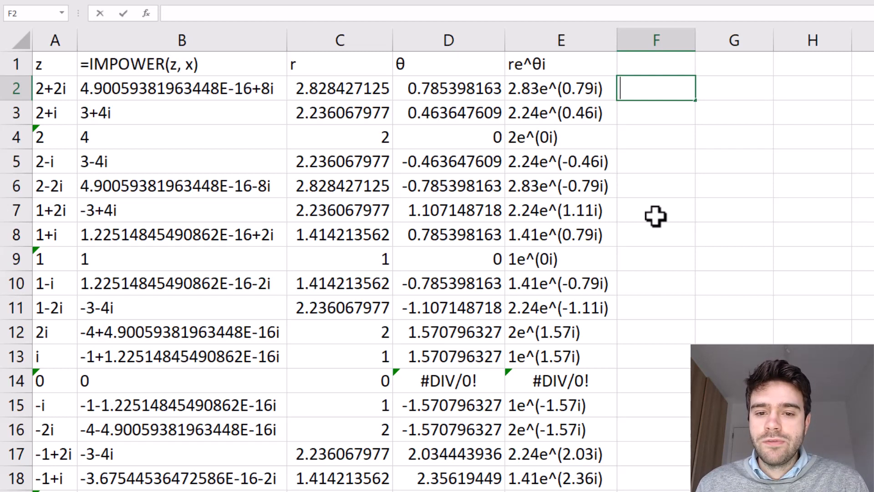
key("F2")
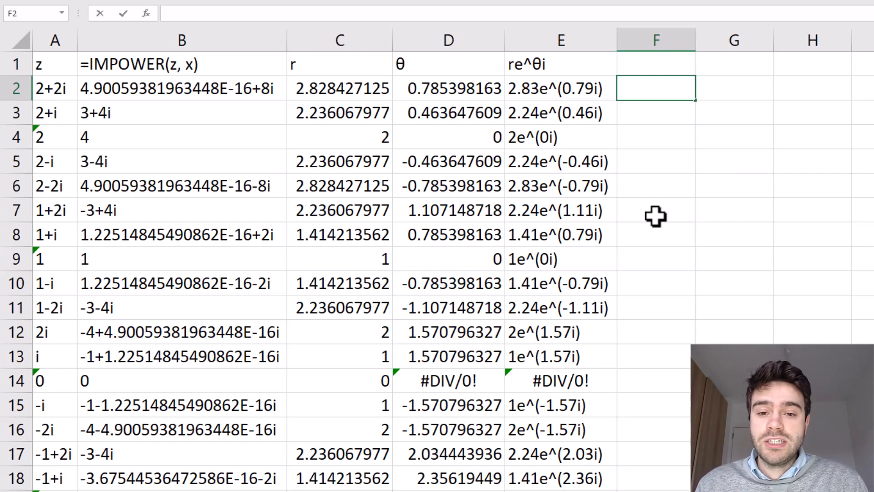
type("=")
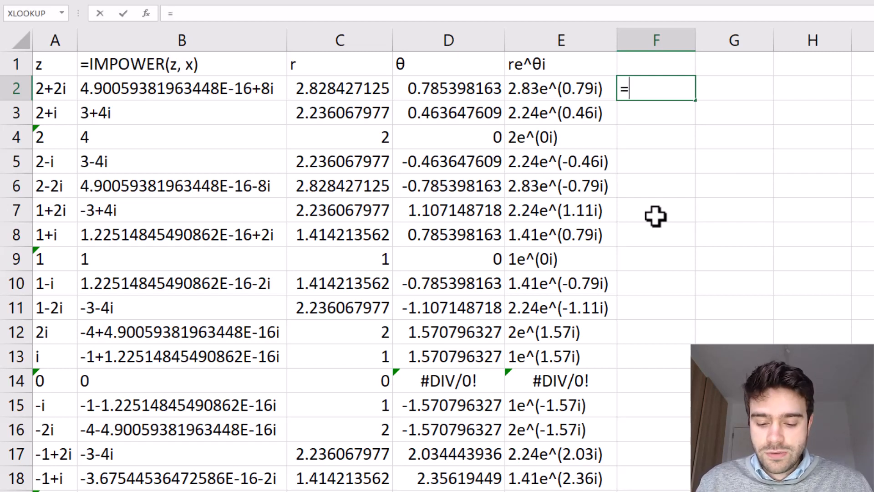
type("IMPROD")
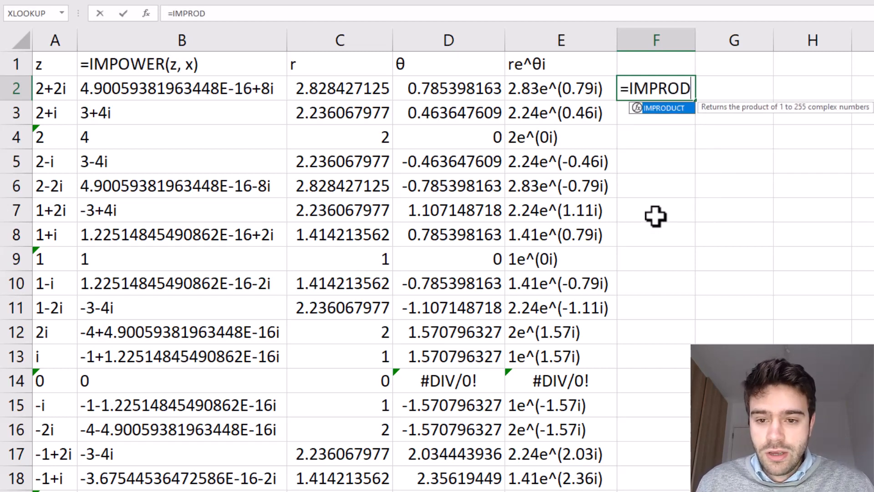
double_click(688, 114)
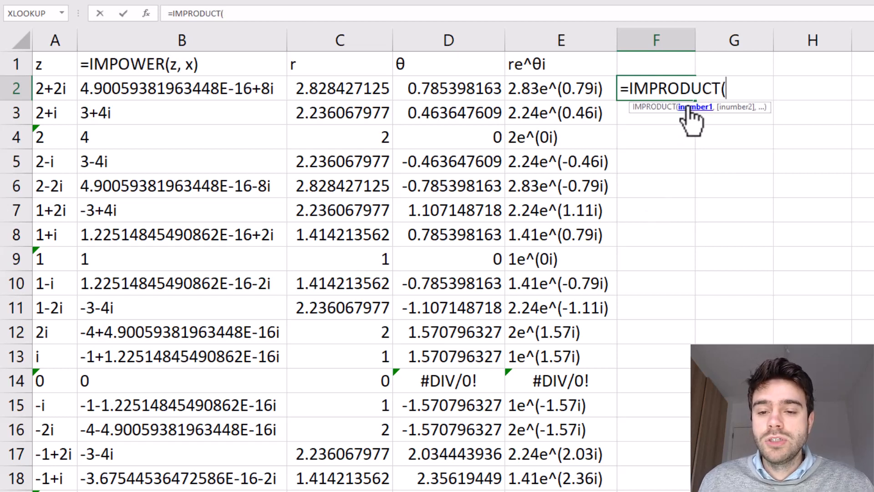
key("Left")
key("Left")
key("Left")
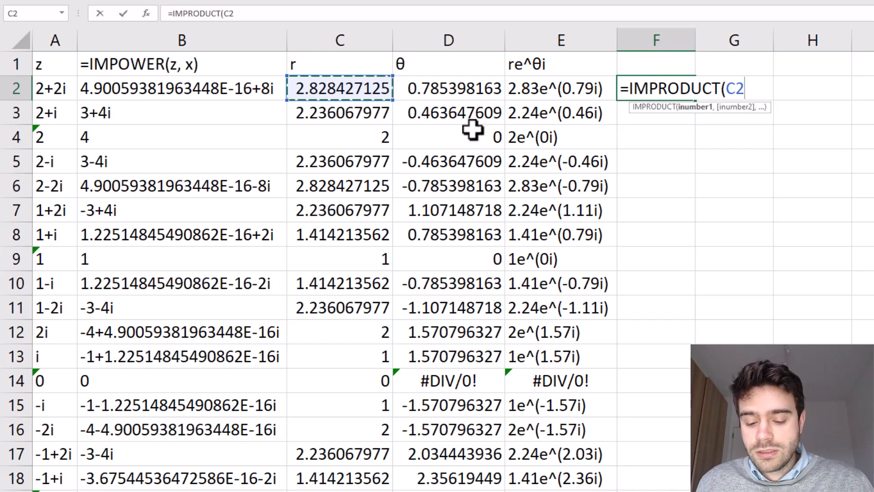
type(",")
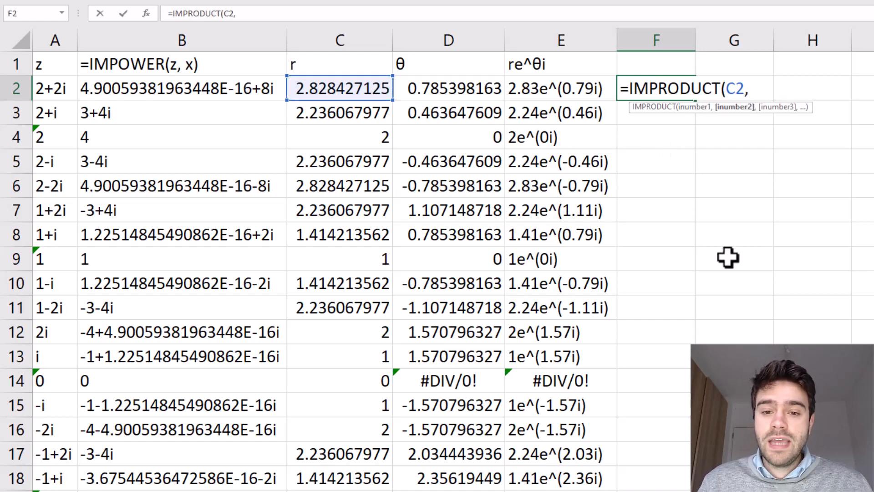
Step: Complete the F2 formula with IMEXP(IMPRODUCT("i",D2))) as the second factor and fill it down column F
type("IMEXP(")
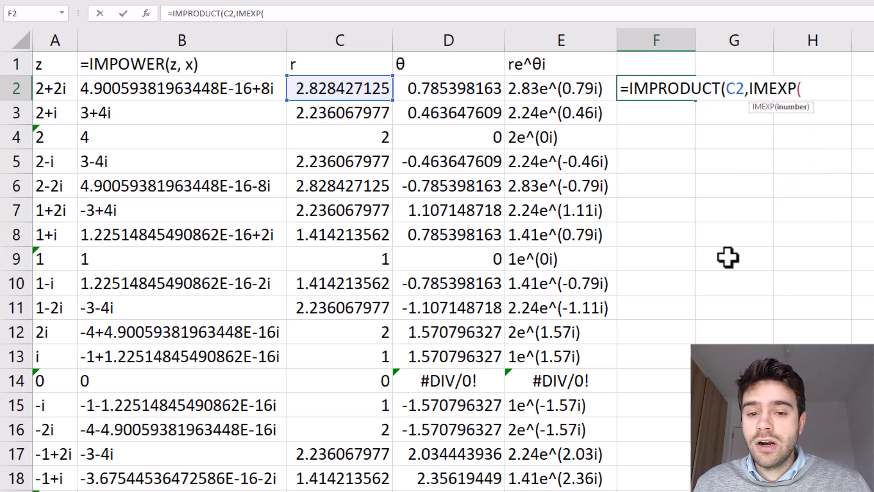
type("IMP")
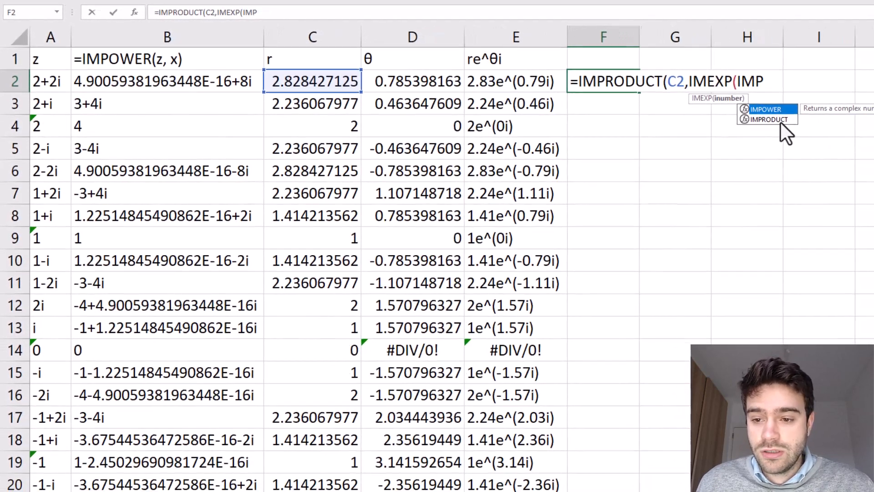
double_click(826, 127)
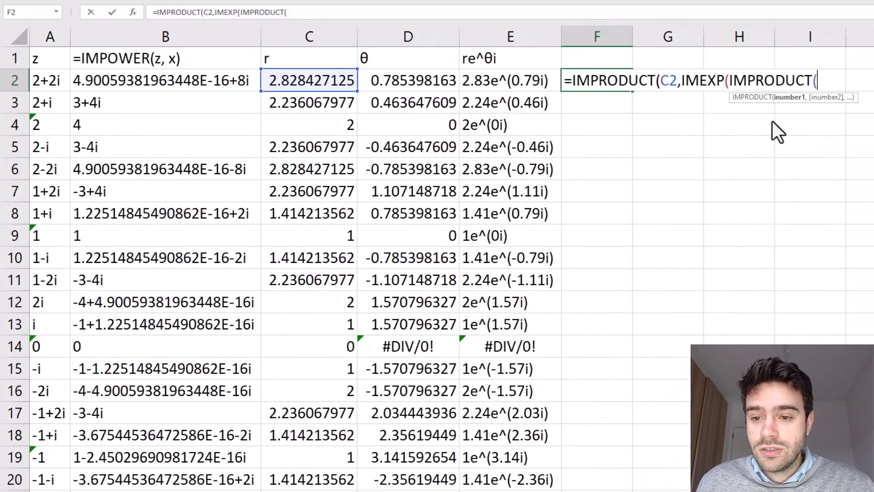
type("\"i\"")
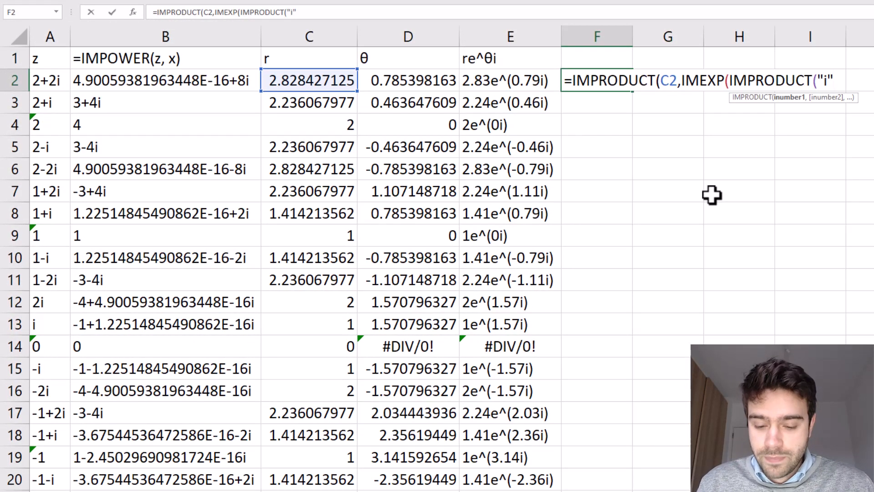
type(",")
left_click(438, 80)
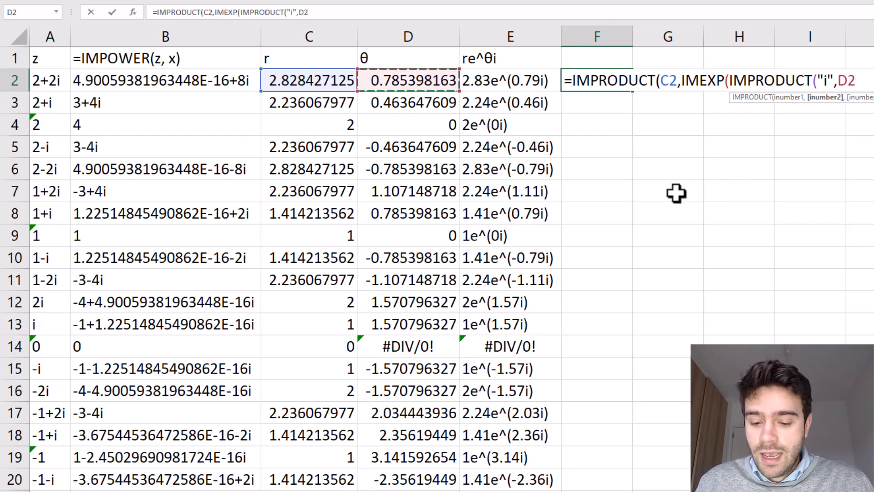
type(")))")
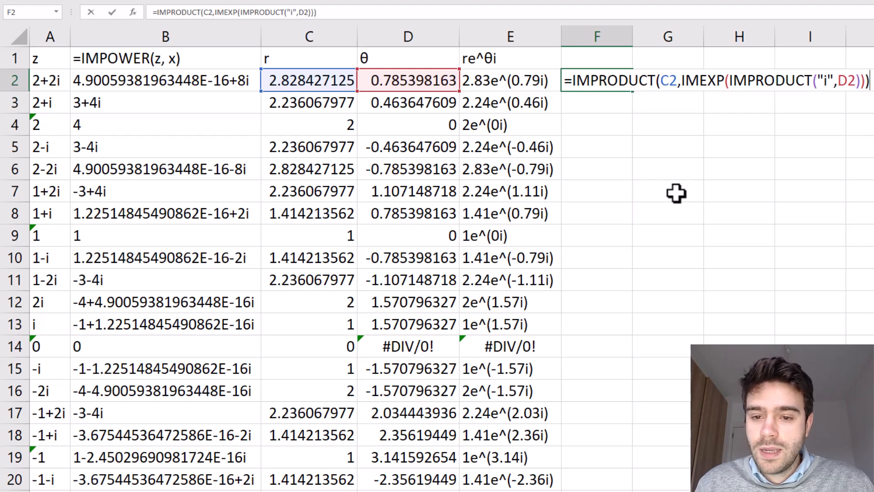
key("Return")
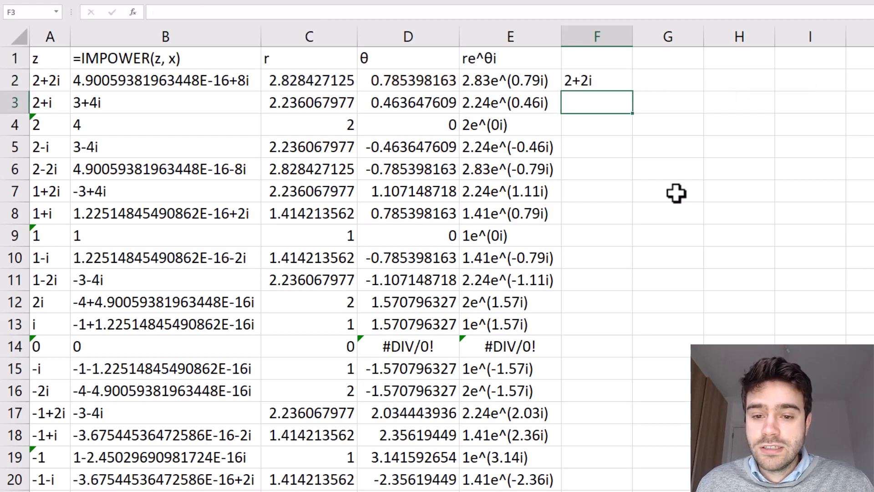
left_click(594, 86)
double_click(632, 91)
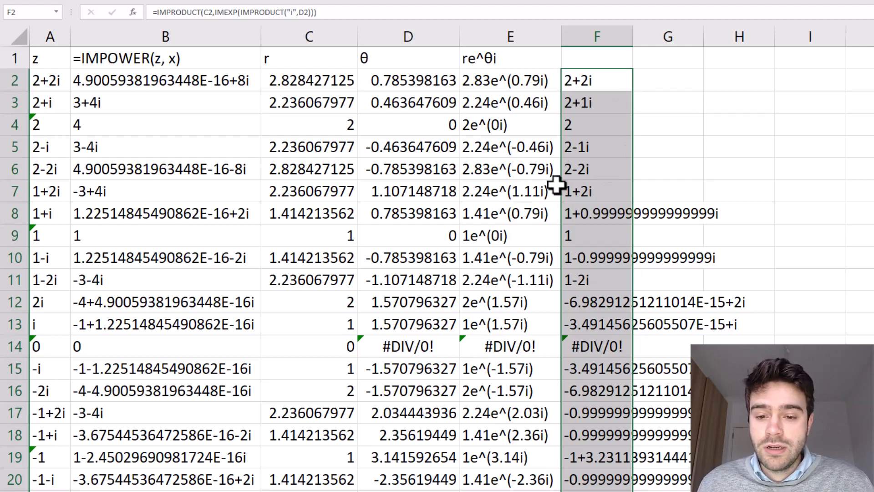
Step: Compare the value rebuilt from modulus and angle in F8 with the original complex number in A8
left_click(613, 230)
left_click(620, 215)
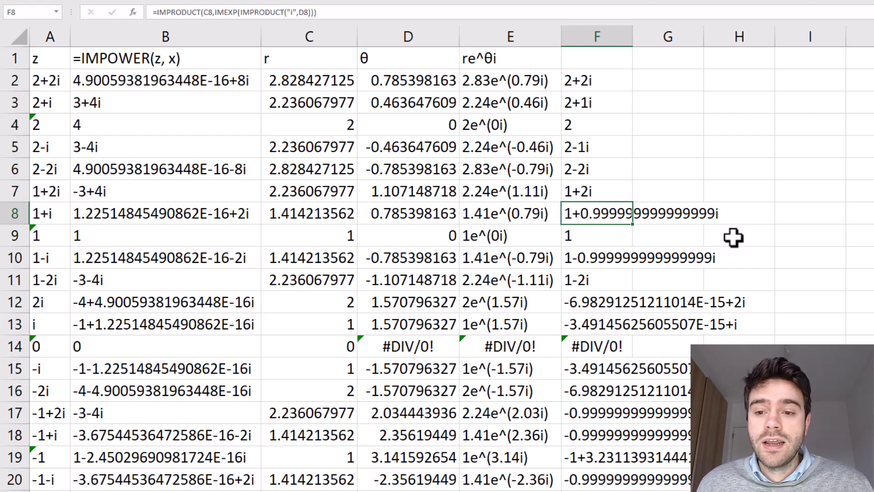
left_click(45, 215)
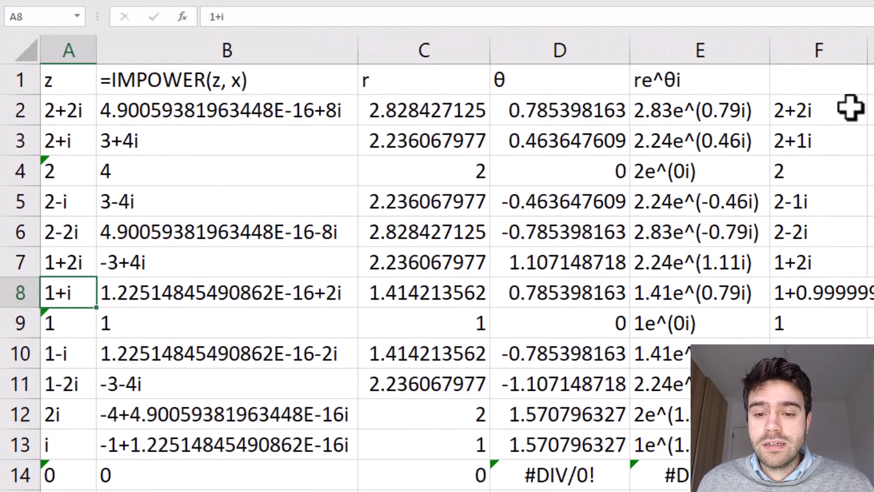
Step: Change the F2 formula to =IMPRODUCT(C2^2,IMEXP(IMPRODUCT("i",D2,2))) to square the number and fill it down column F
left_click(799, 106)
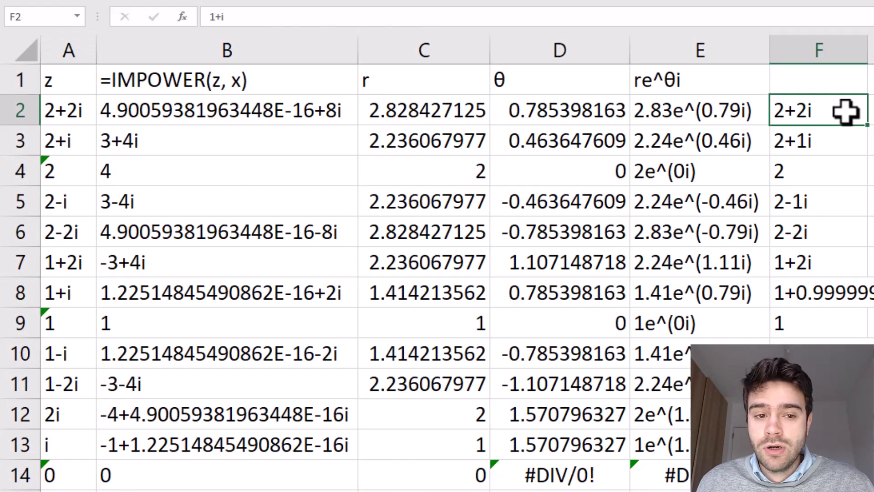
left_click(420, 17)
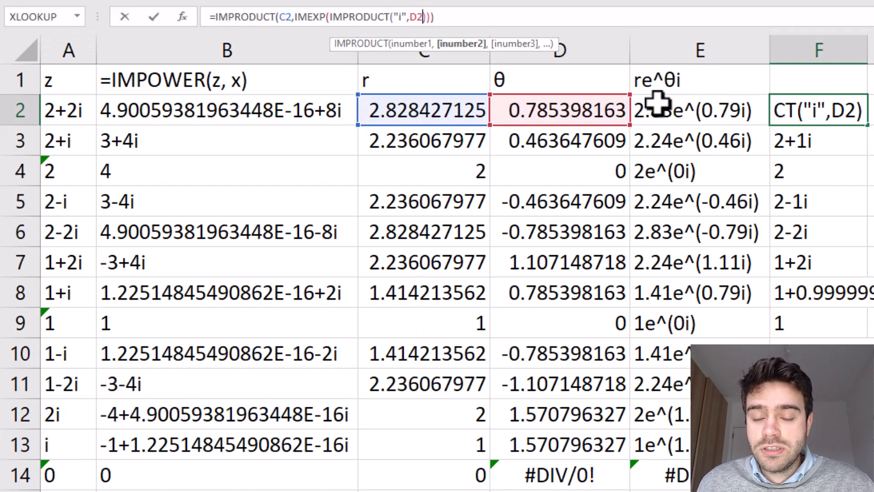
type(",")
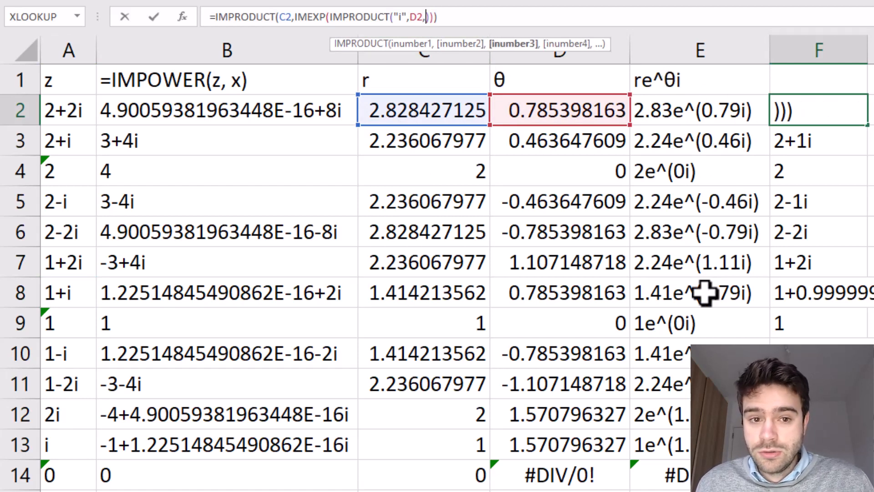
type("2")
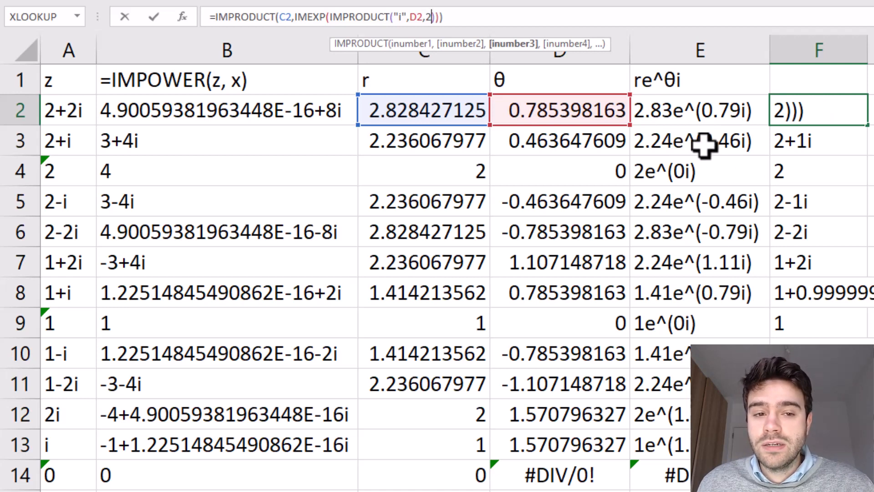
left_click(292, 17)
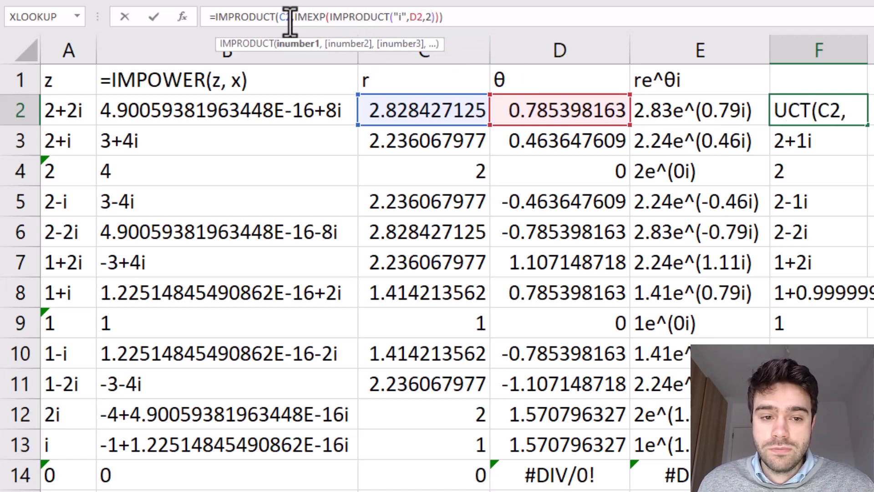
type("^2")
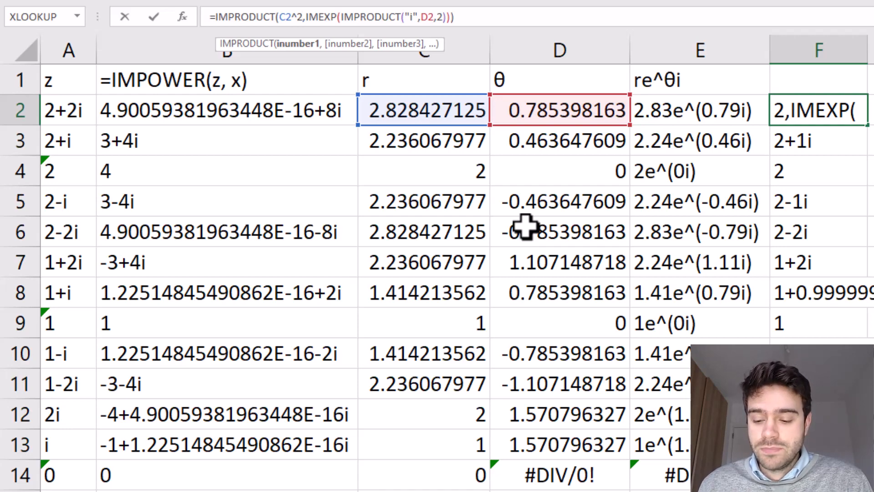
key("Return")
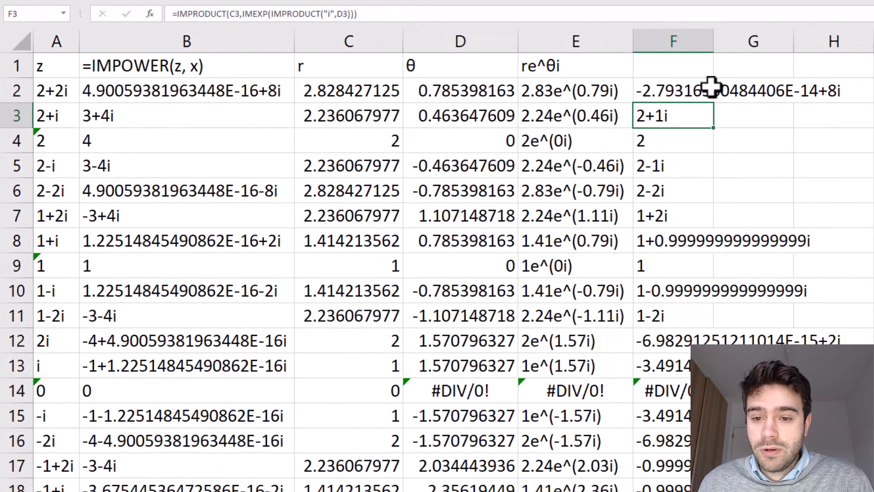
left_click(863, 107)
double_click(717, 108)
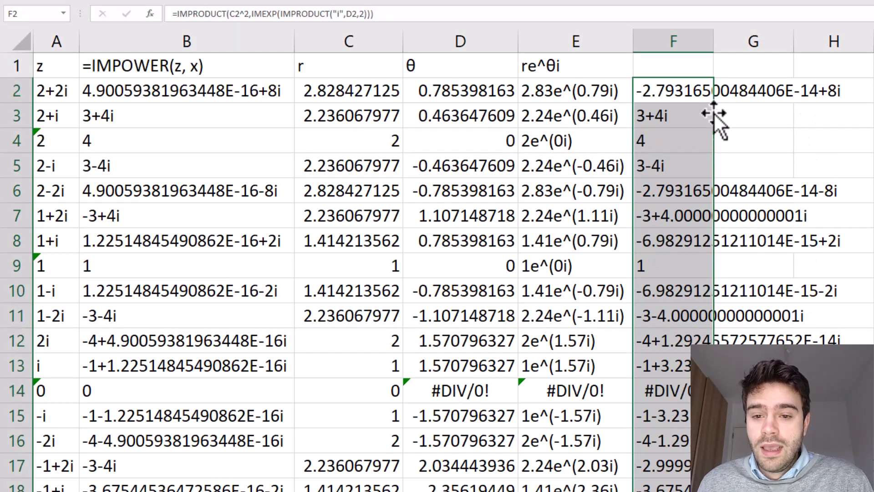
Step: Compare the squares in column F with the IMPOWER results in column B across rows 2 to 5
left_click(749, 162)
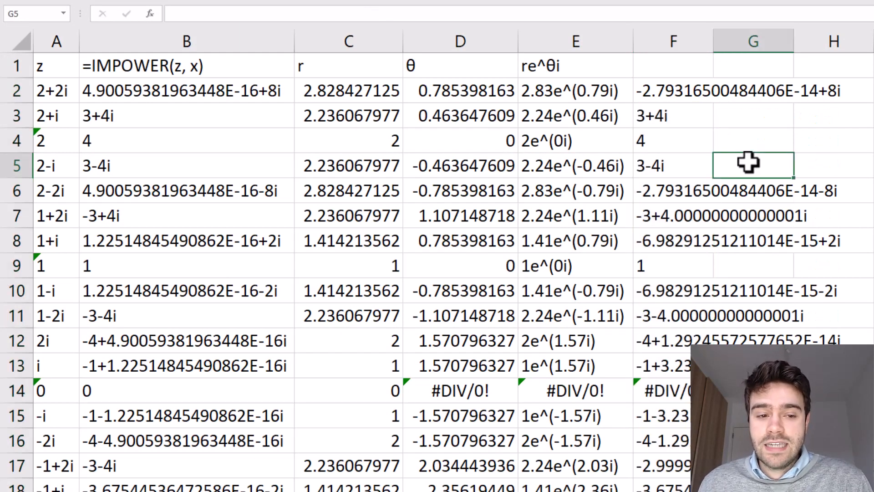
left_click_drag(663, 163, 48, 114)
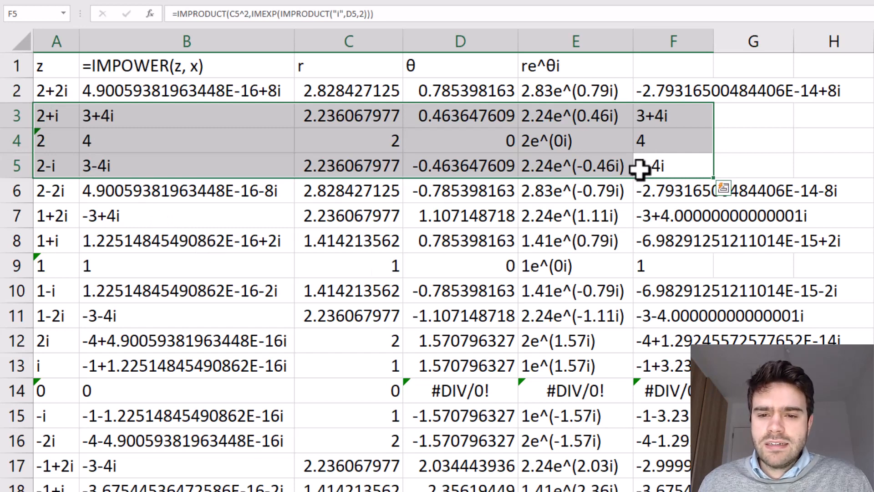
left_click_drag(667, 89, 85, 95)
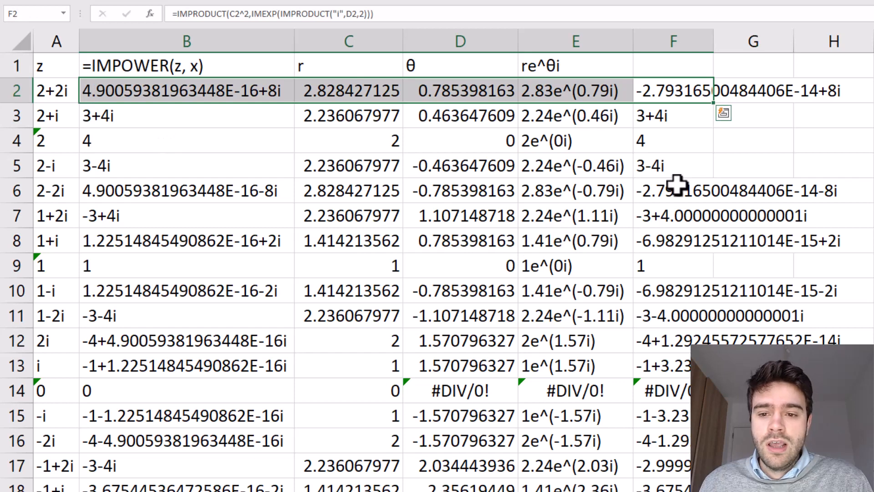
left_click(650, 165)
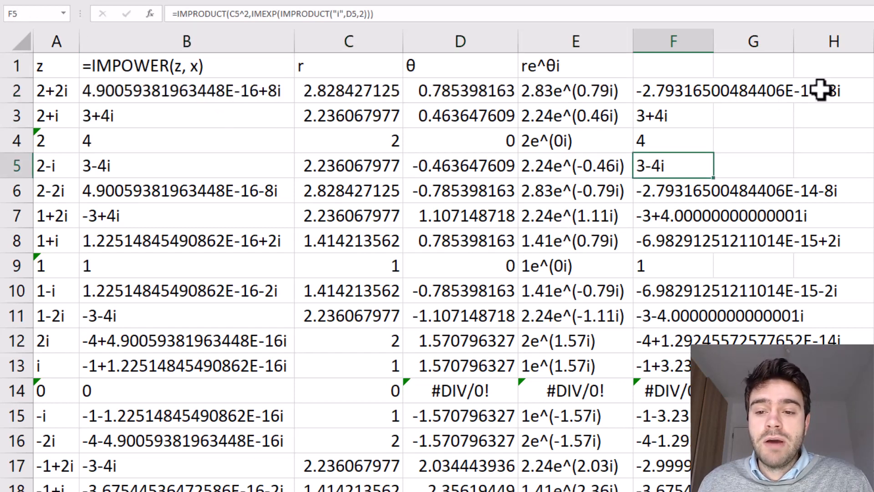
left_click(742, 132)
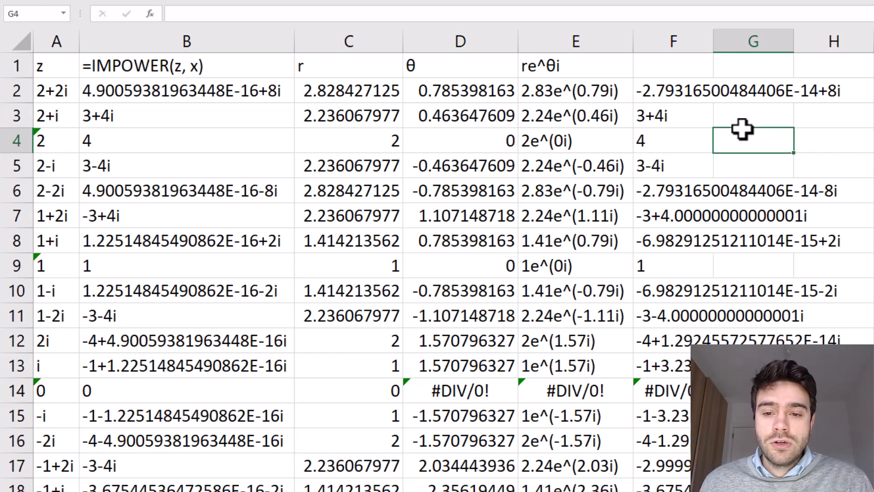
left_click(656, 91)
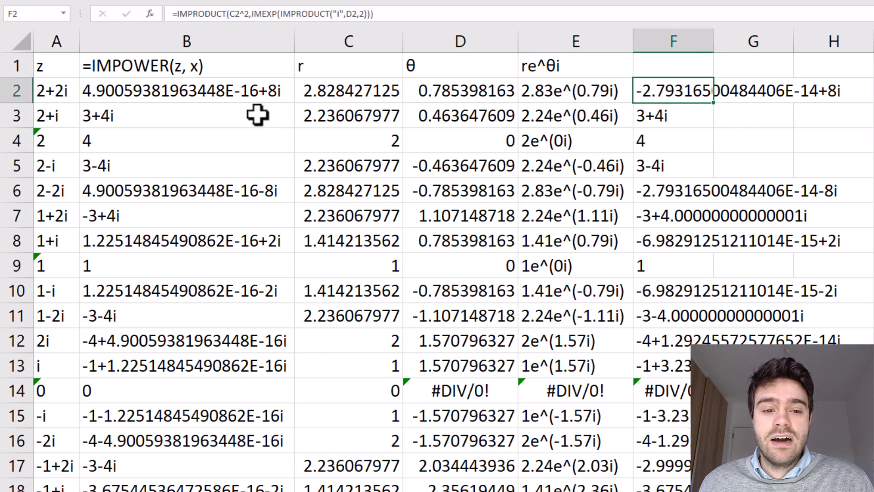
left_click(206, 92)
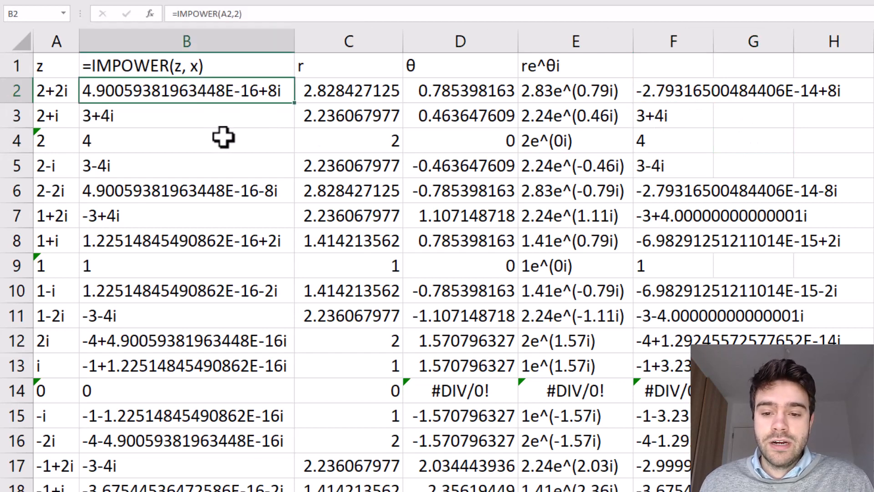